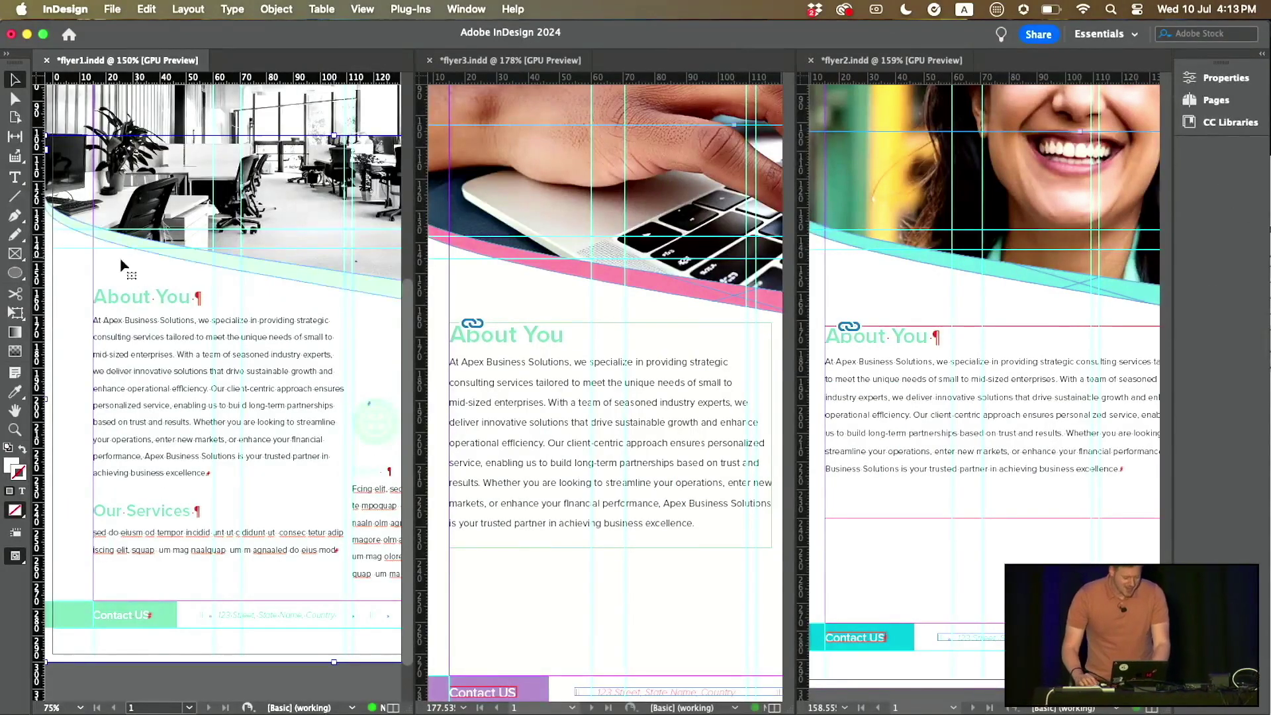
Inspect the About You text frames in flyer1, flyer3 and flyer2
key(Tab)
click(105, 301)
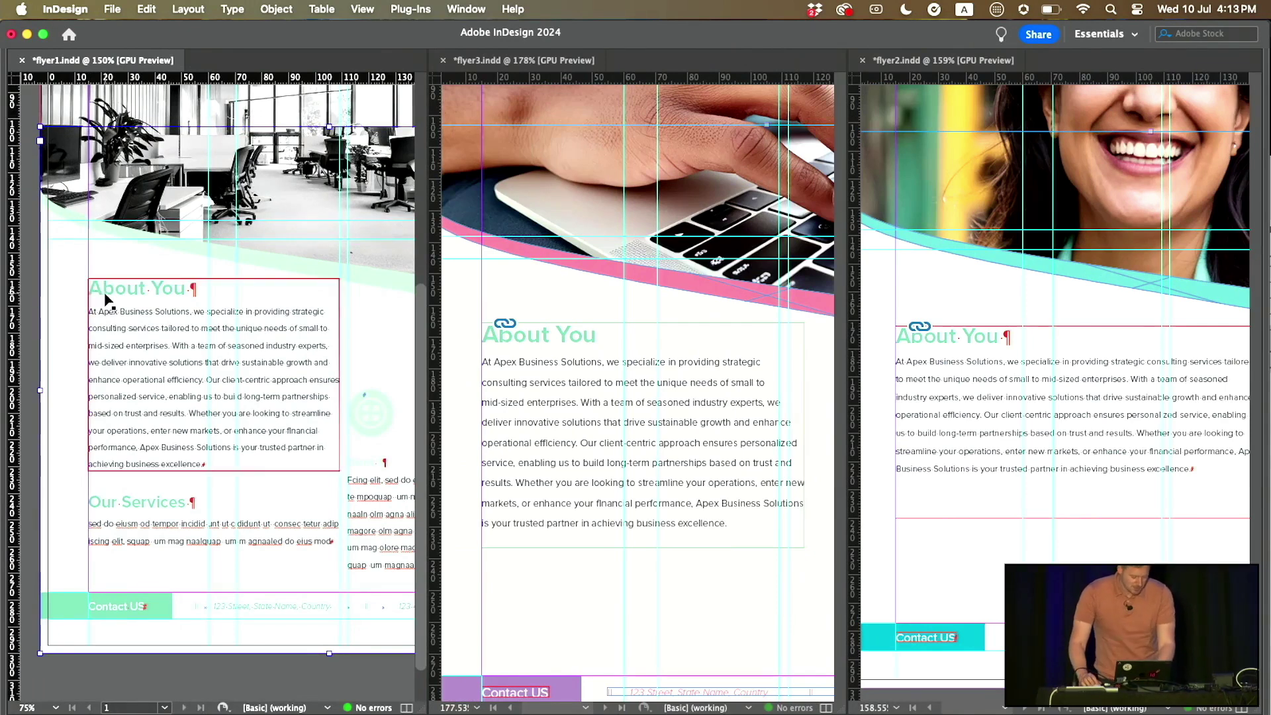
key(Tab)
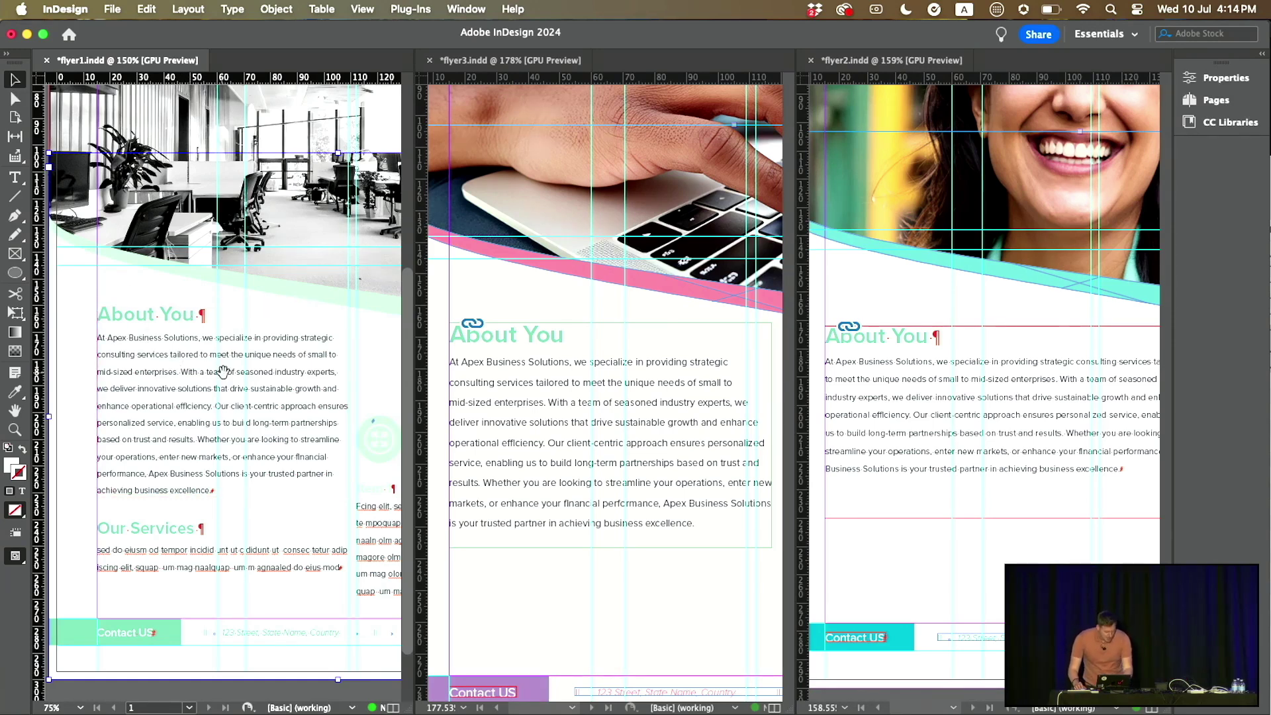
drag(181, 360, 161, 362)
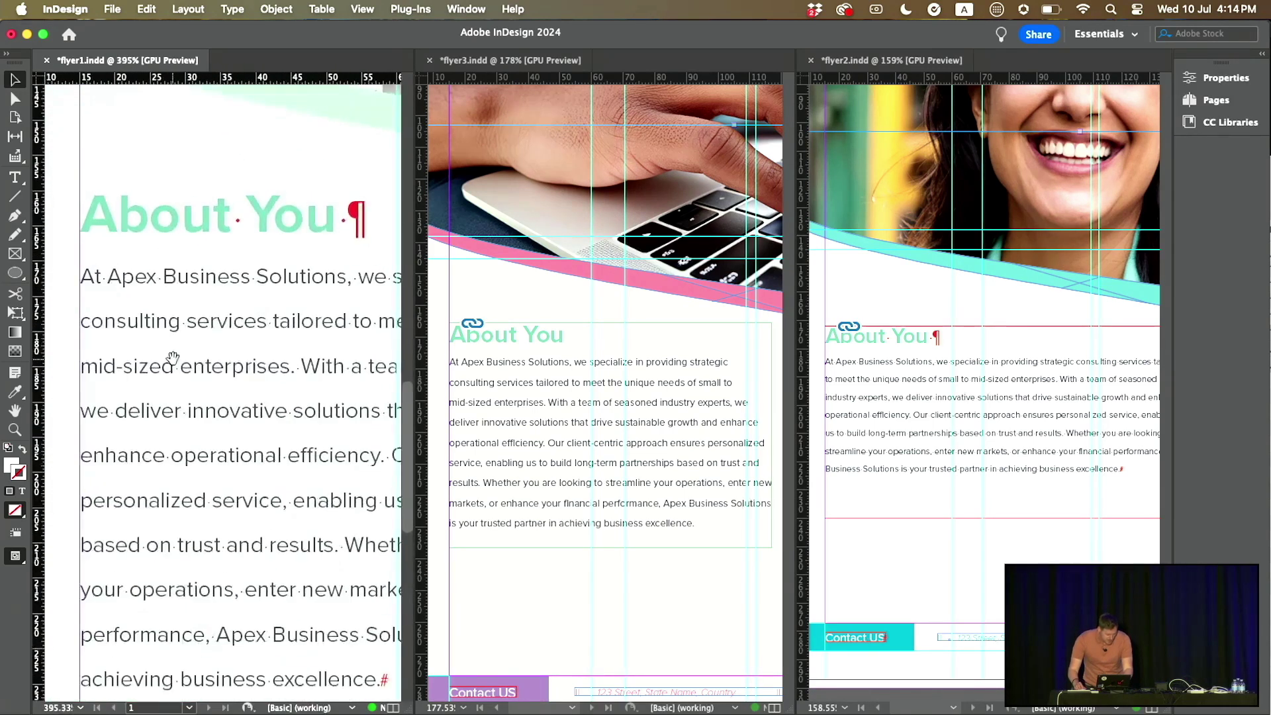
scroll(160, 362, right, 10)
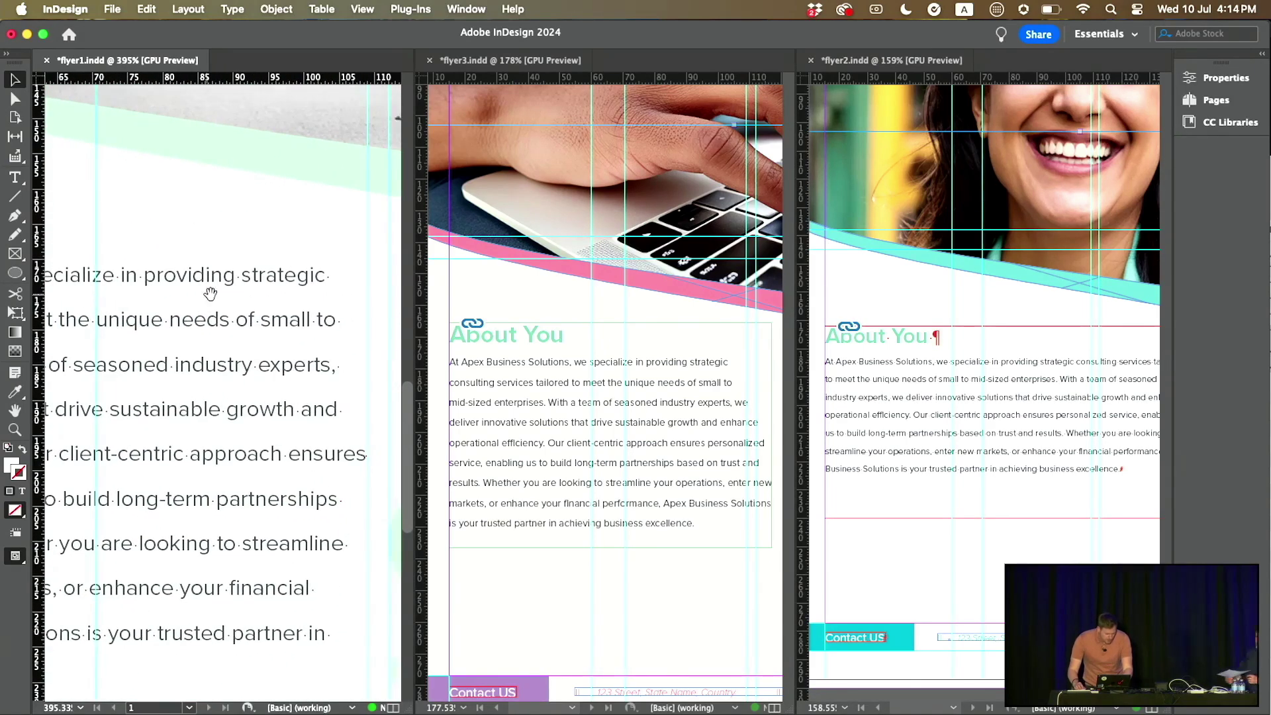
click(241, 286)
click(523, 357)
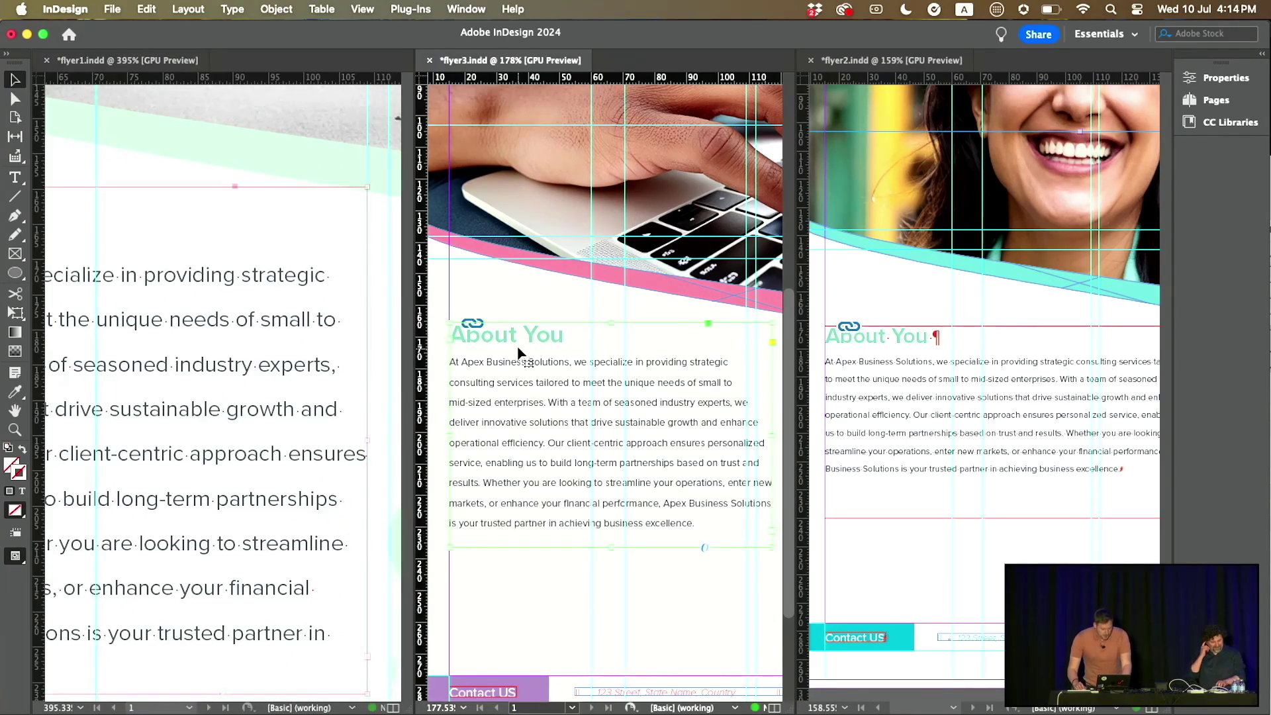
click(869, 355)
click(280, 317)
scroll(252, 337, down, 6)
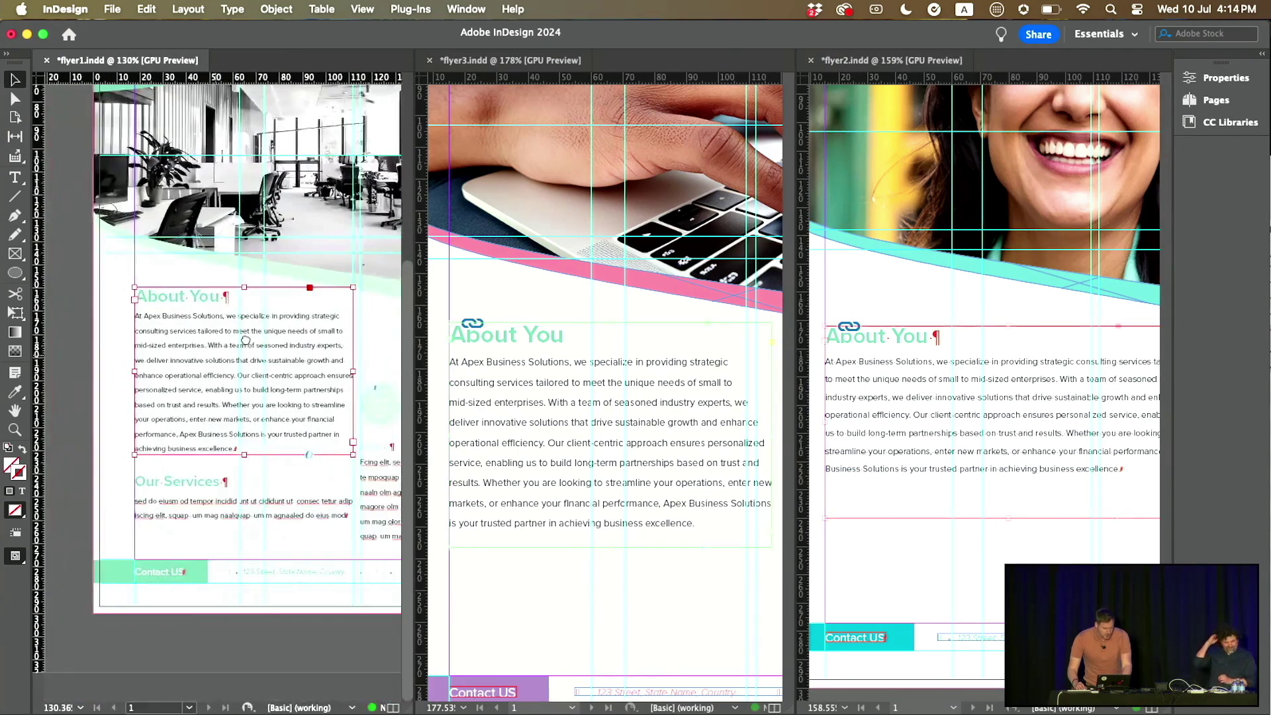
scroll(221, 354, up, 3)
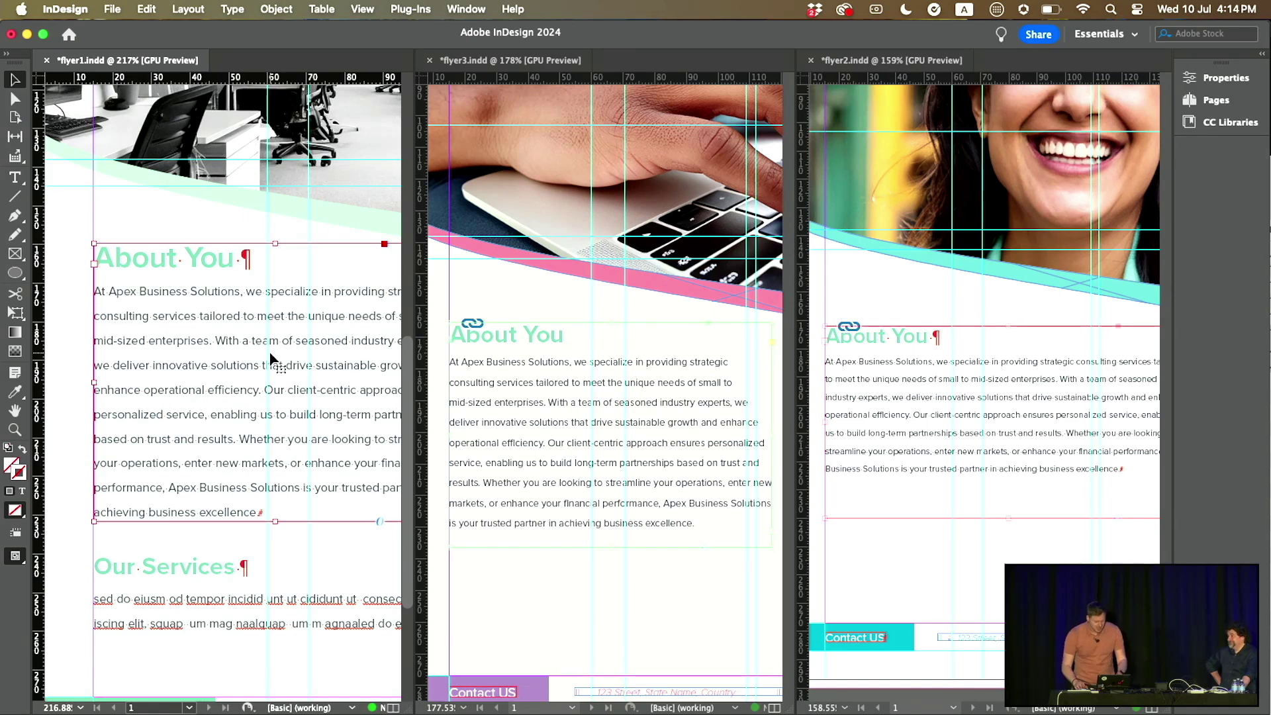
Delete the About You text frames from flyer3 and flyer2
click(519, 364)
key(Delete)
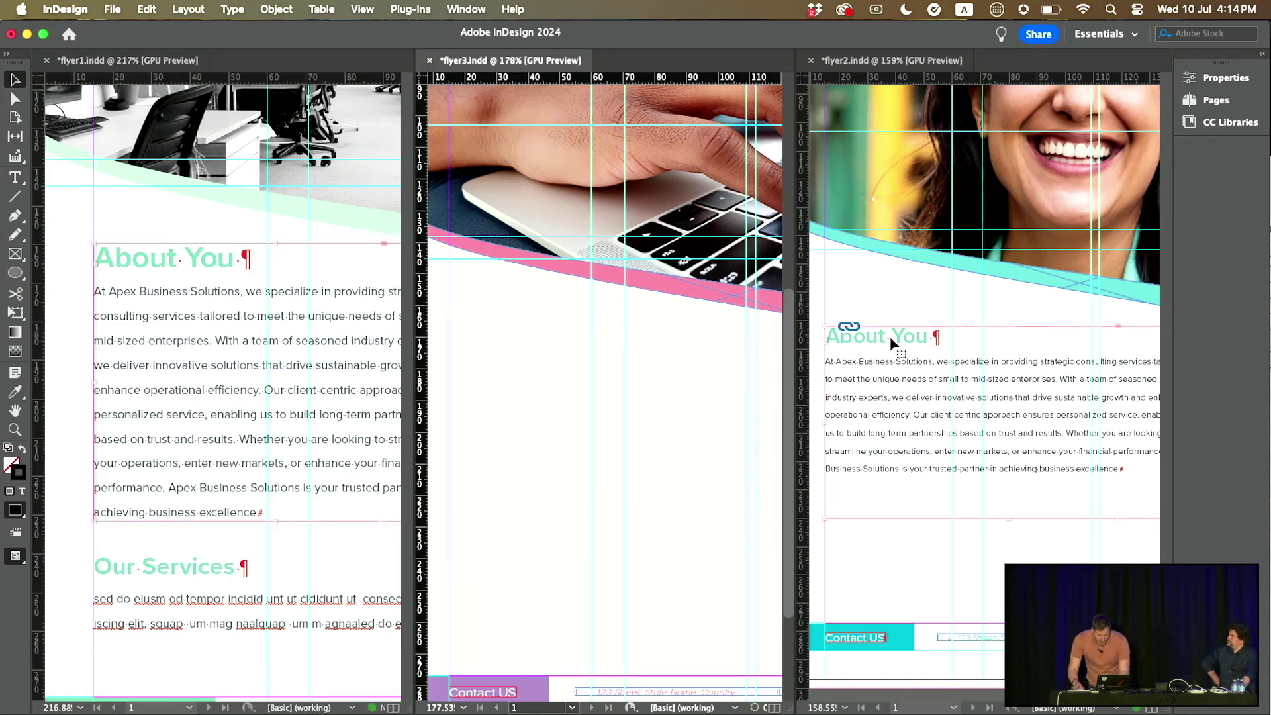
click(891, 343)
key(Delete)
click(567, 399)
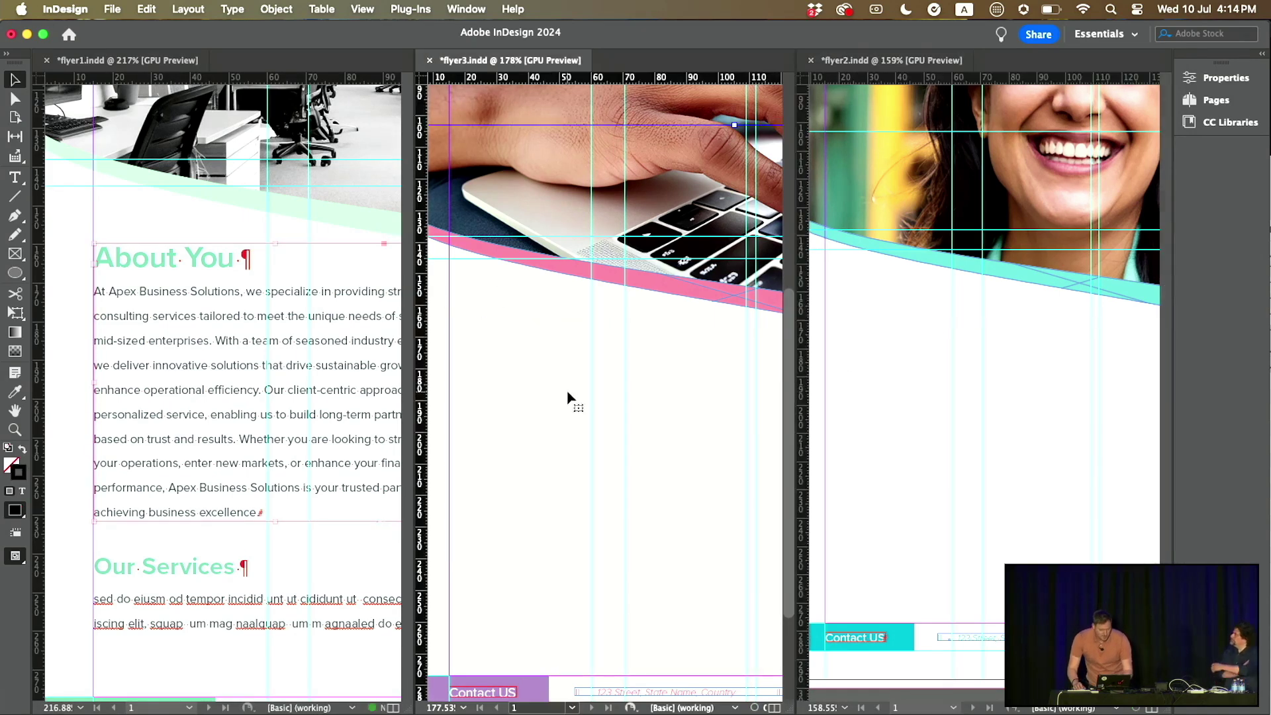
Select all of flyer1's About You text and Place and Link it into a new flyer3 frame
click(201, 235)
scroll(227, 276, down, 1)
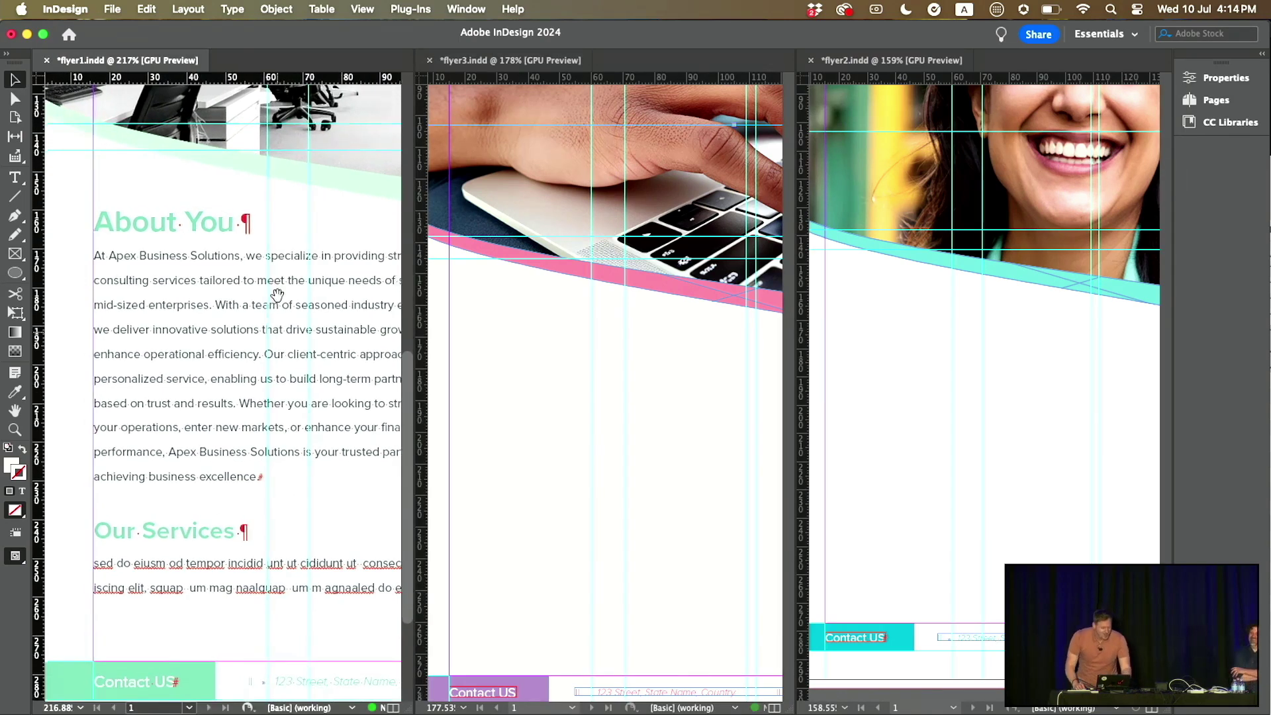
double_click(229, 285)
key(super+a)
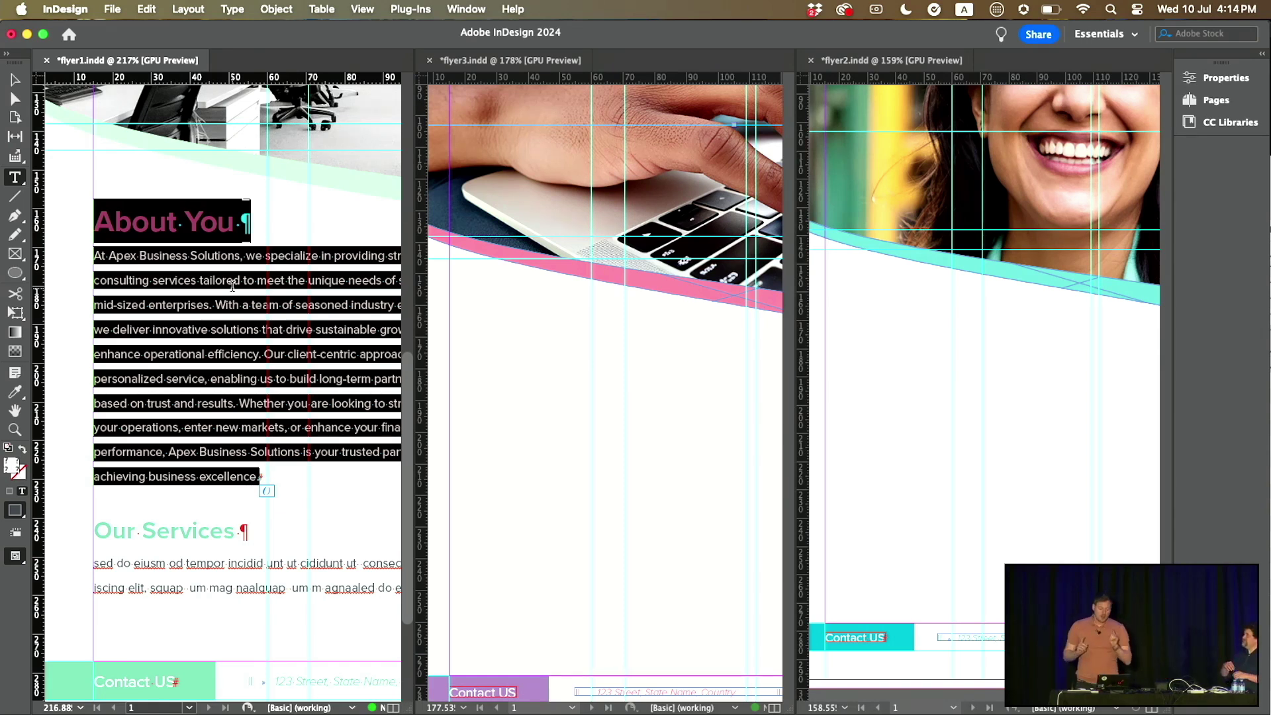
click(149, 9)
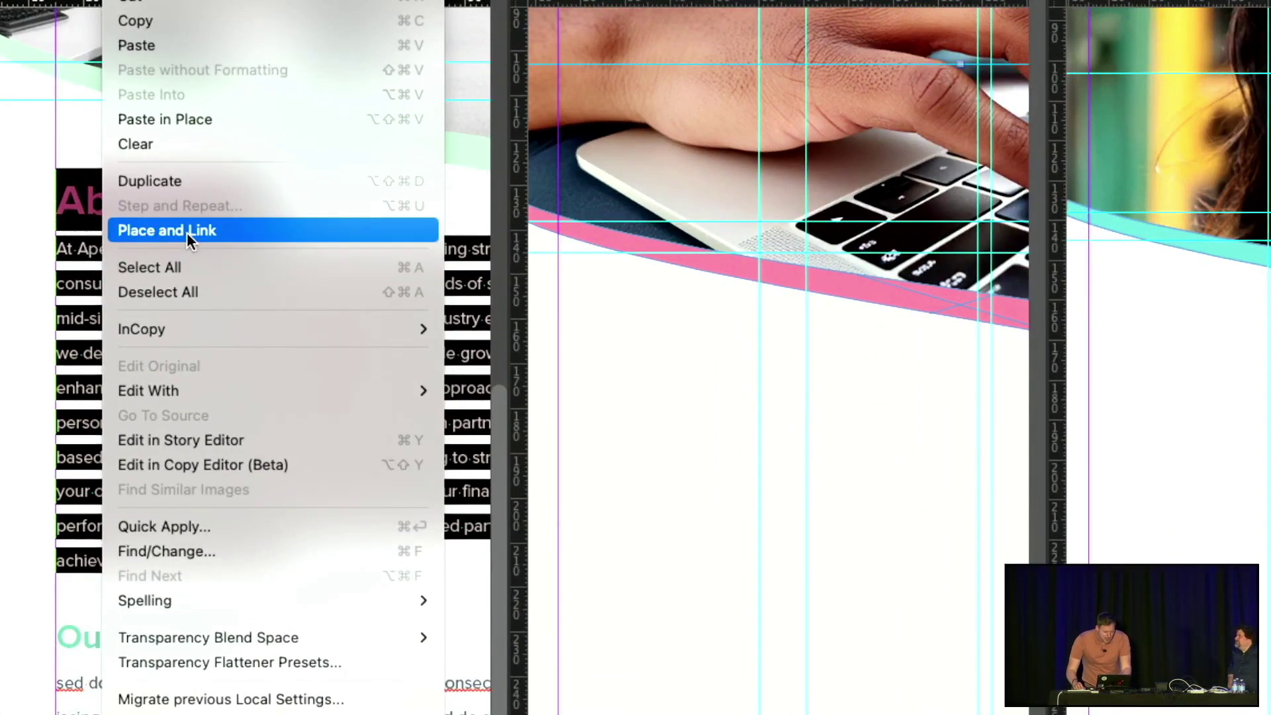
click(186, 231)
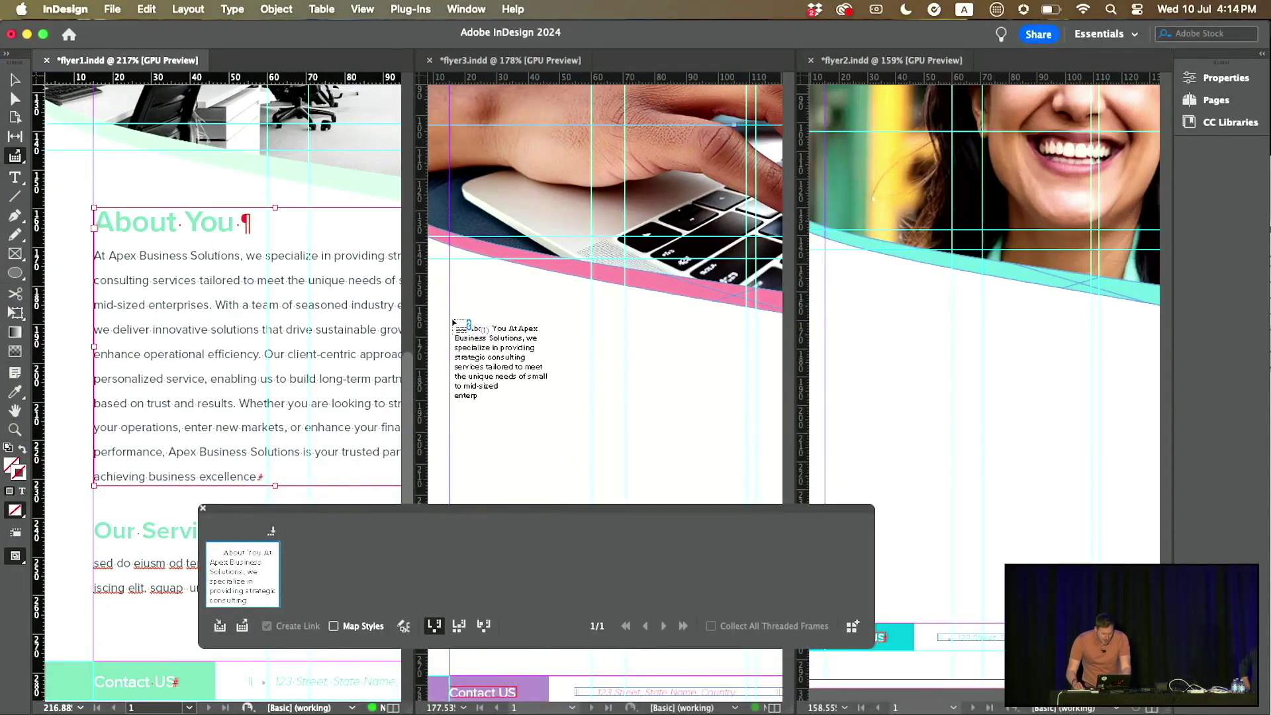
drag(453, 323, 769, 521)
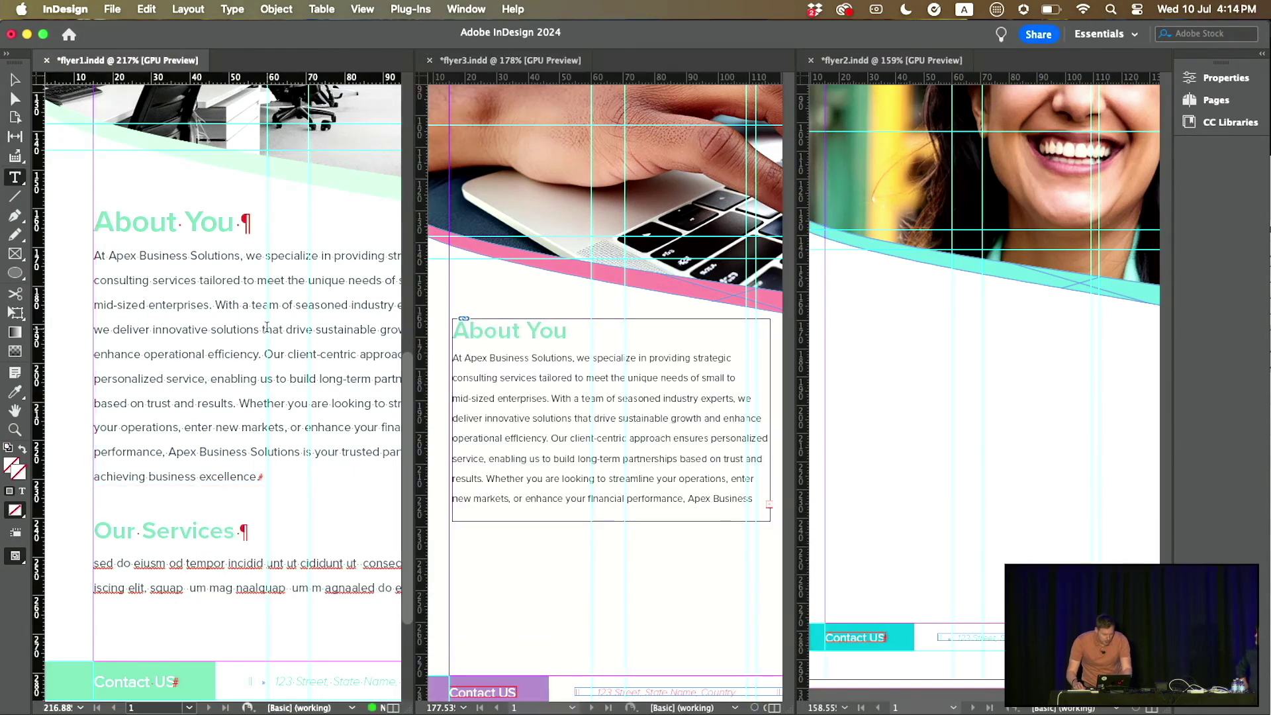
Place and Link all of flyer1's About You text into a new frame in flyer2
click(267, 326)
key(cmd+a)
click(146, 9)
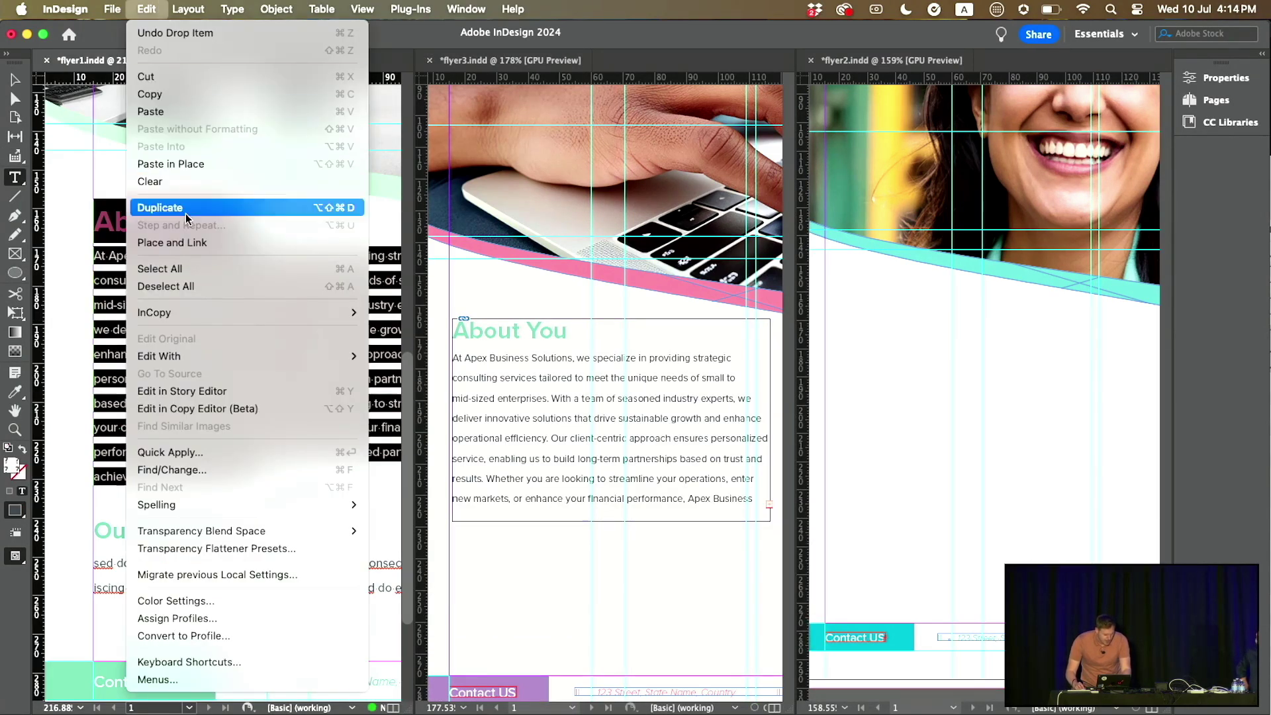
click(223, 244)
drag(824, 307, 1129, 582)
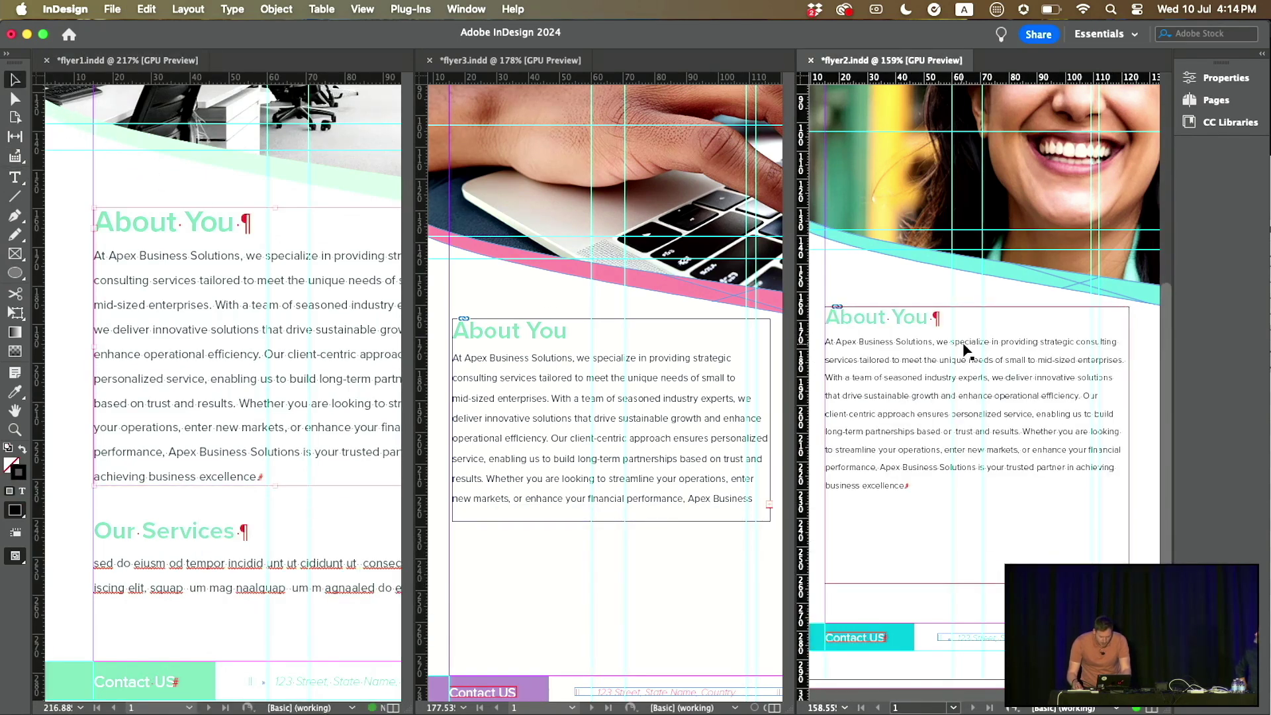
Narrow the flyer2 frame to about 53 mm and thread the overflow into a second frame alongside
drag(1130, 444, 961, 445)
click(960, 568)
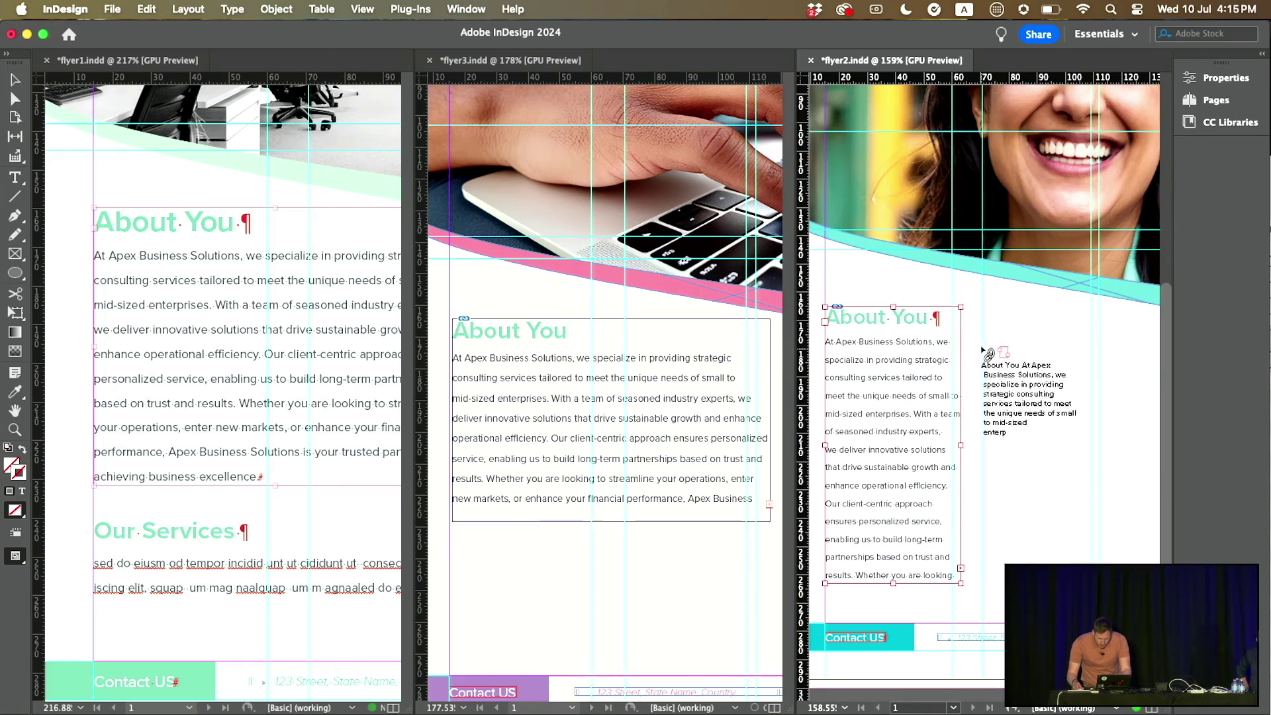
drag(984, 341, 1121, 572)
scroll(985, 470, left, 1)
scroll(985, 469, down, 1)
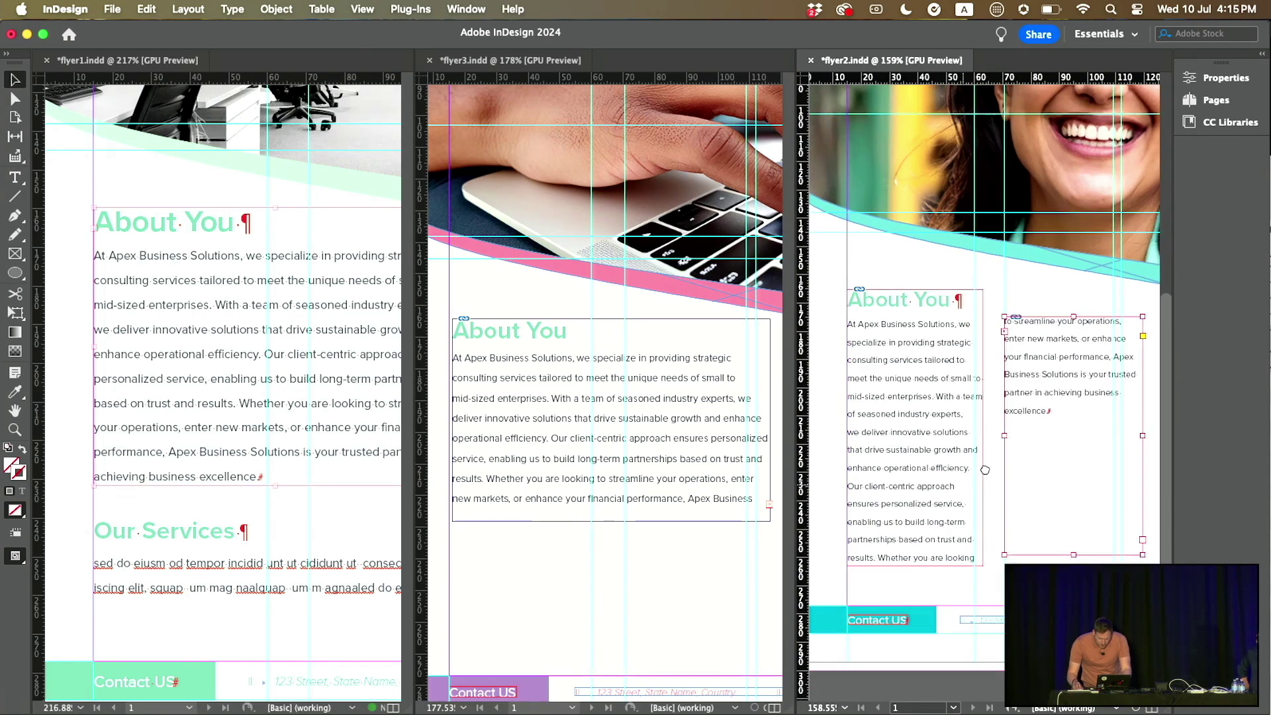
Replace the word 'strategic' with 'custom' in flyer1's About You paragraph
click(228, 335)
scroll(265, 305, right, 2)
scroll(265, 304, up, 1)
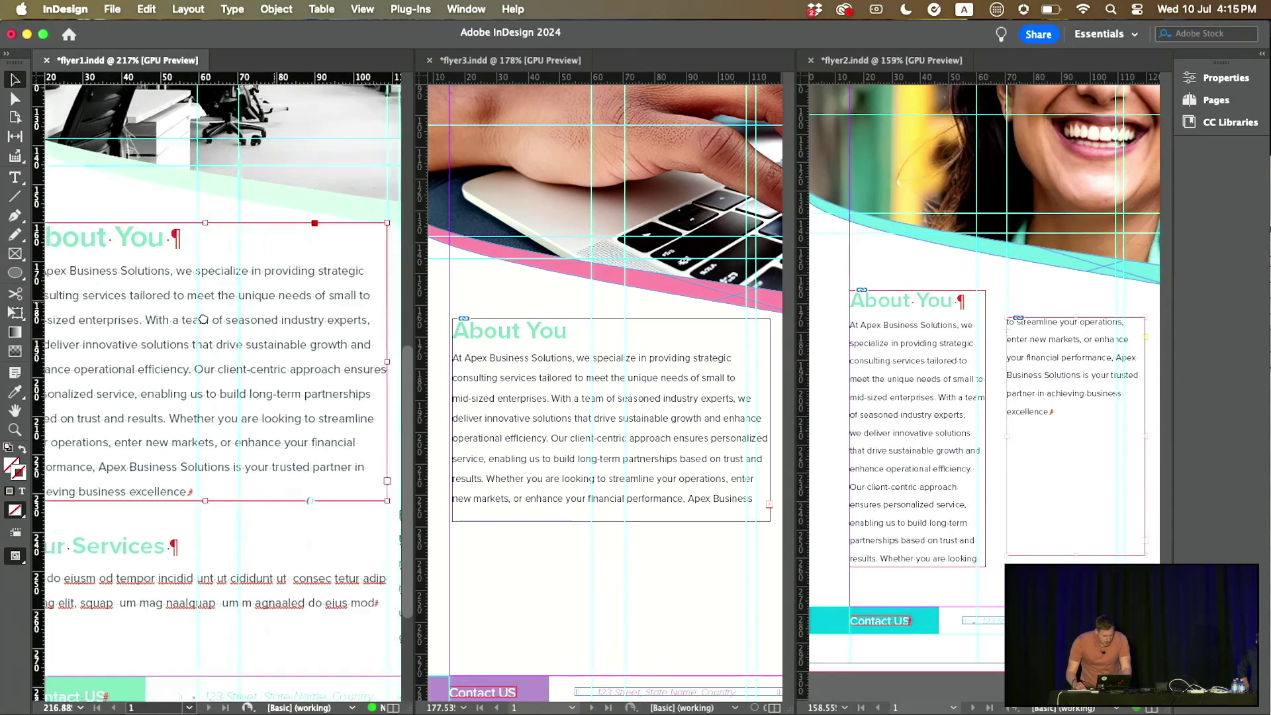
click(276, 273)
key(t)
double_click(361, 271)
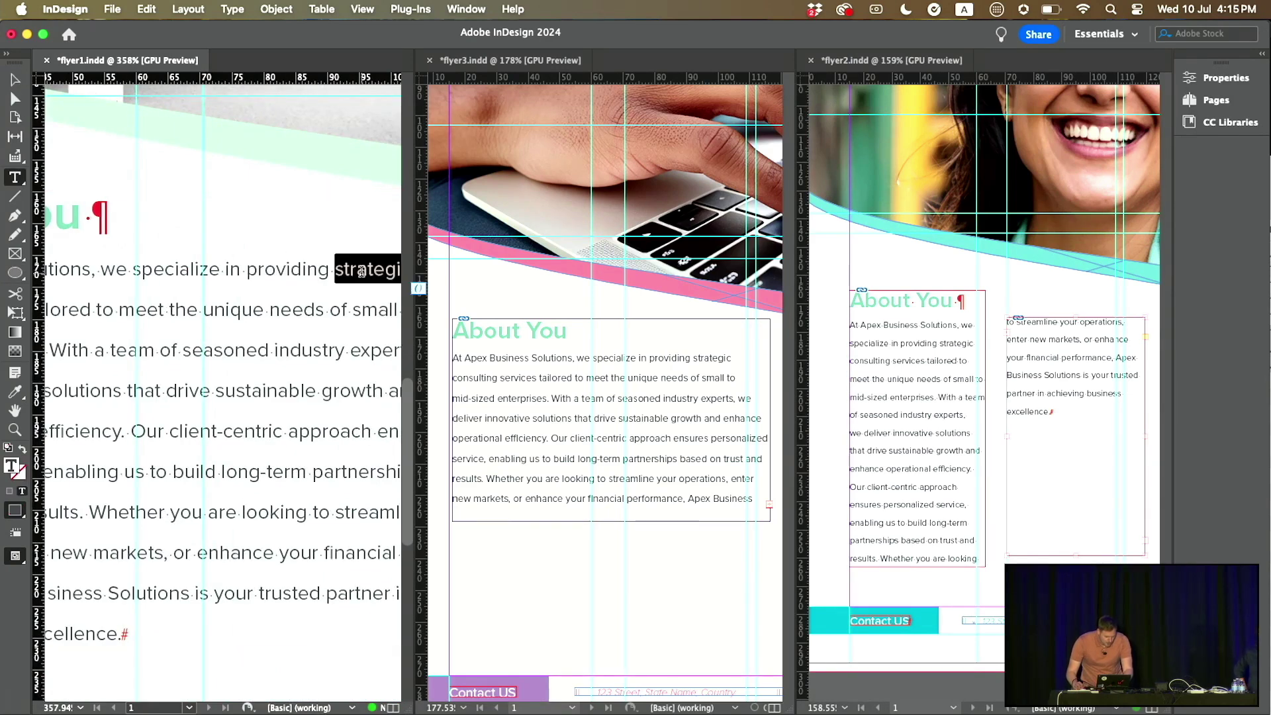
text(custom)
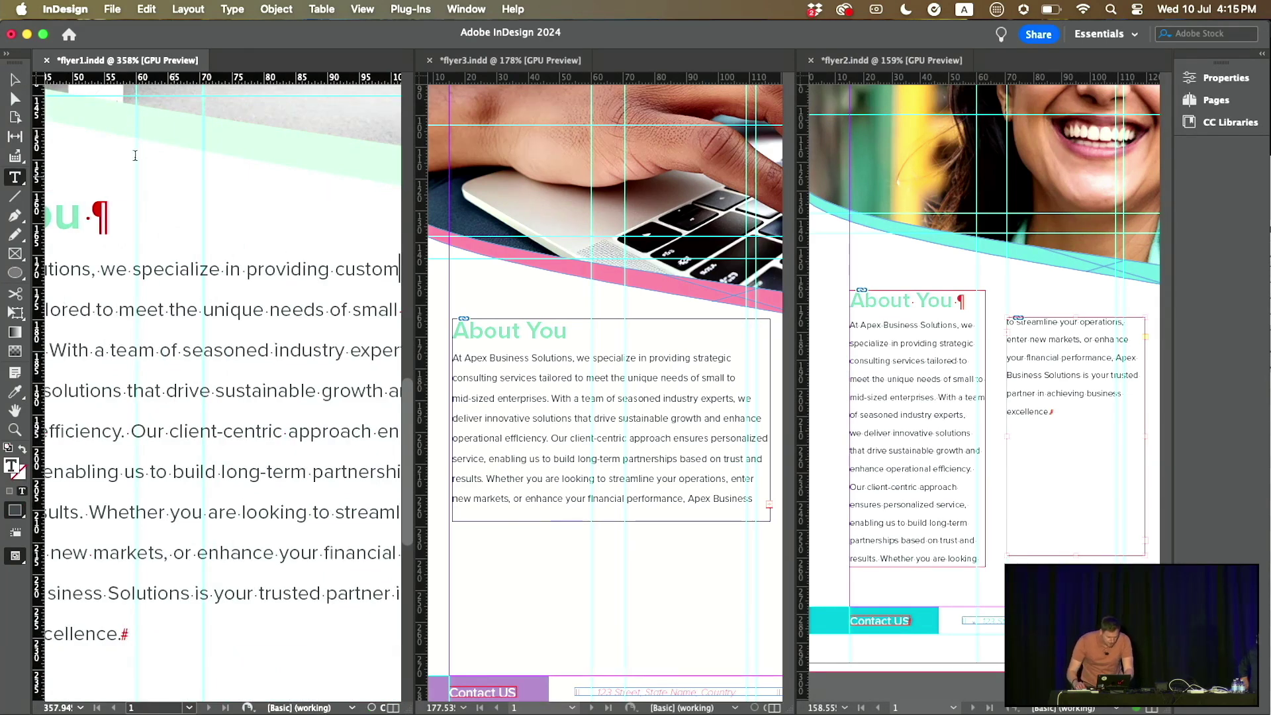
key(Escape)
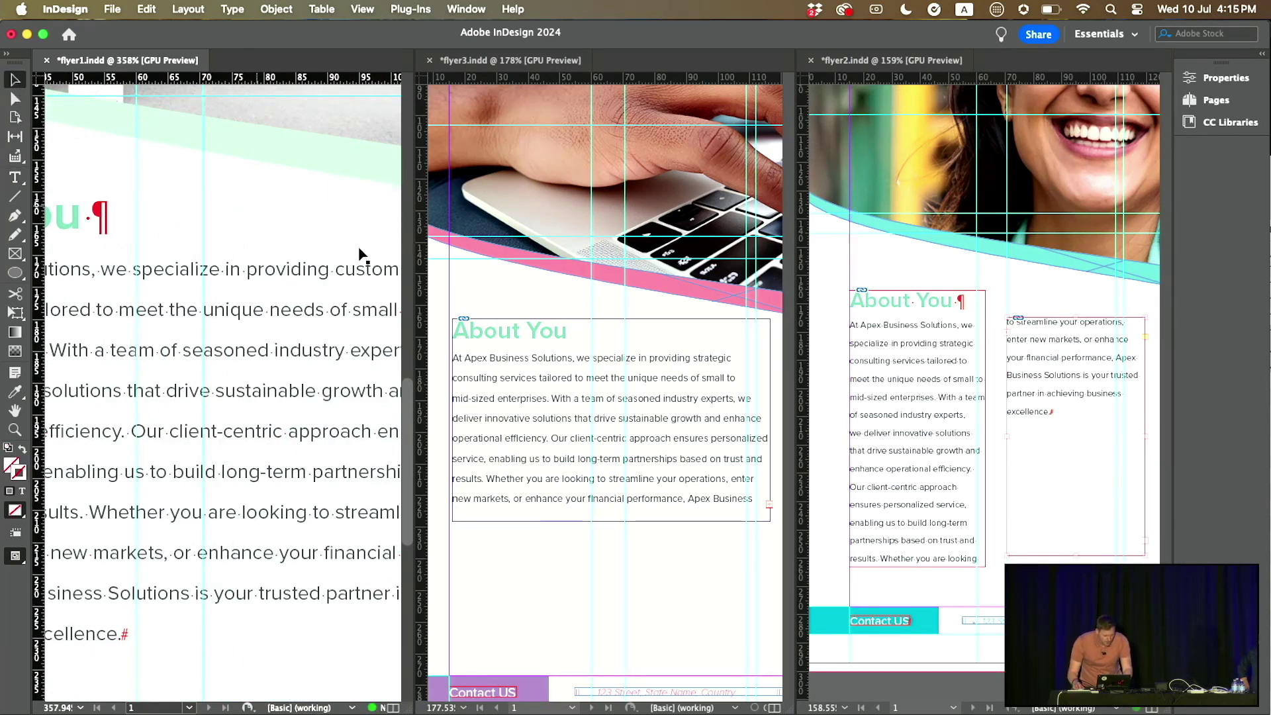
Confirm the linked About You stories in flyer3 and flyer2 now read 'custom'
click(493, 292)
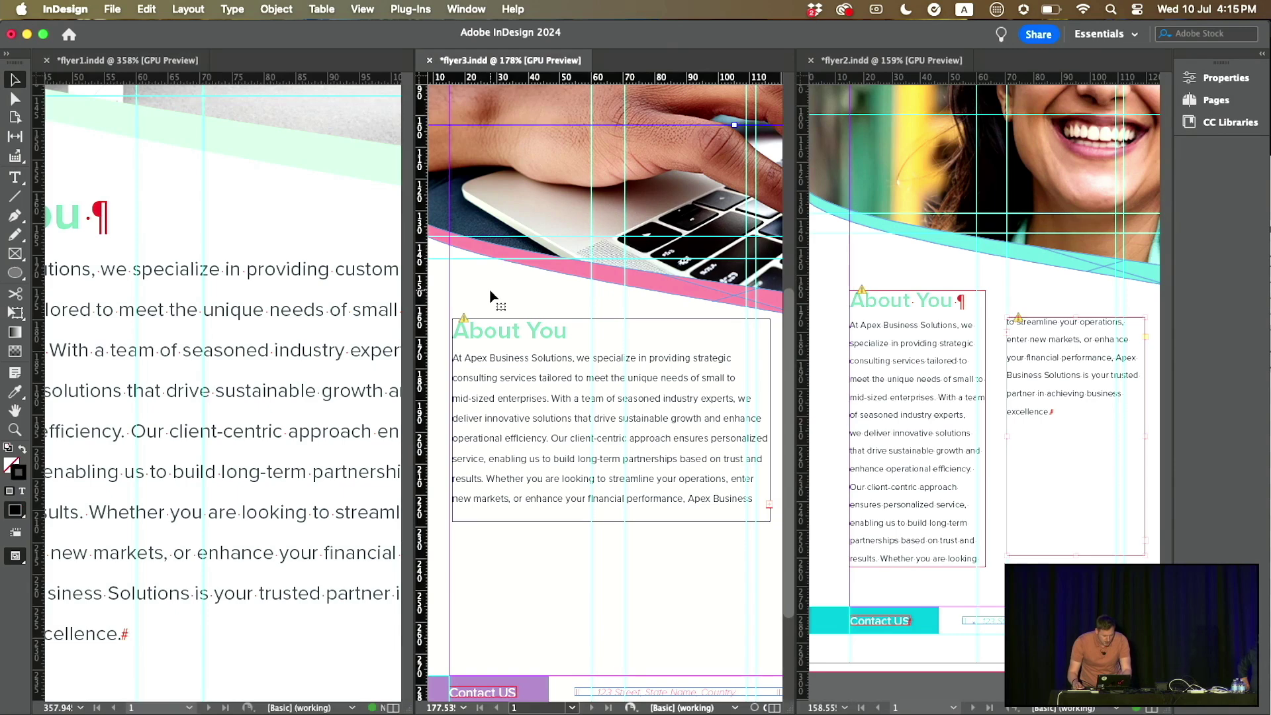
click(467, 323)
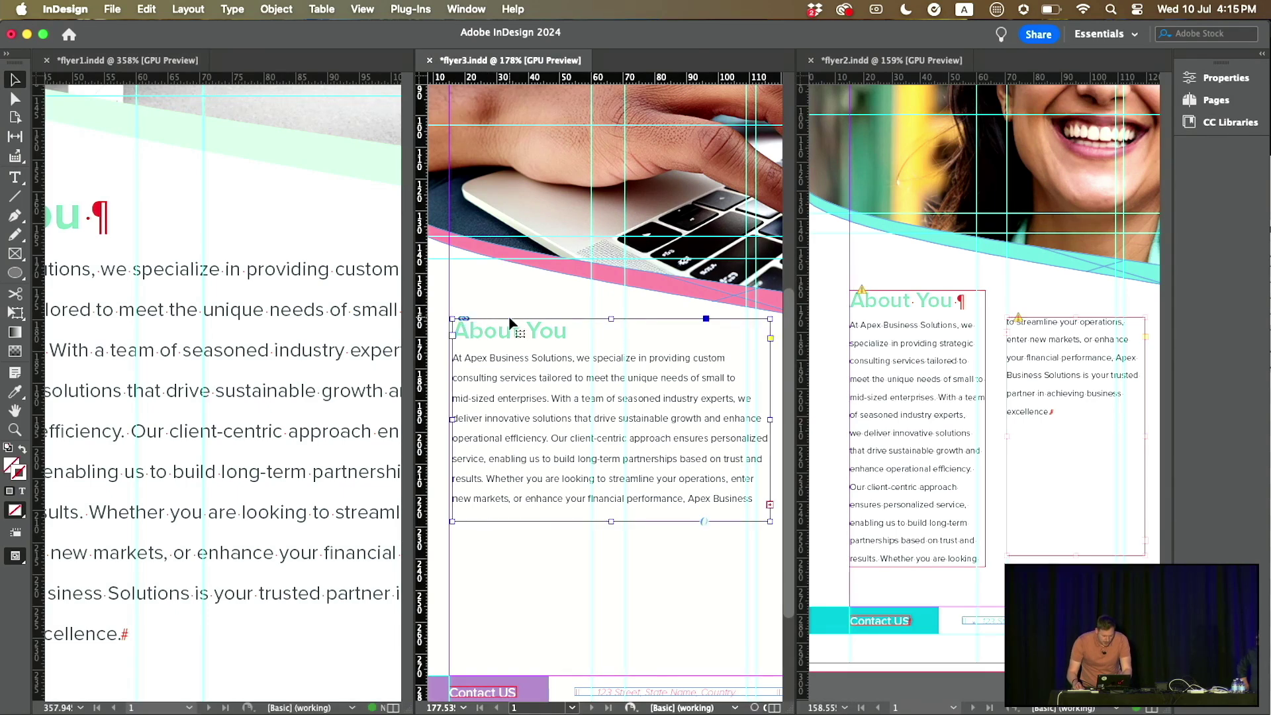
click(863, 294)
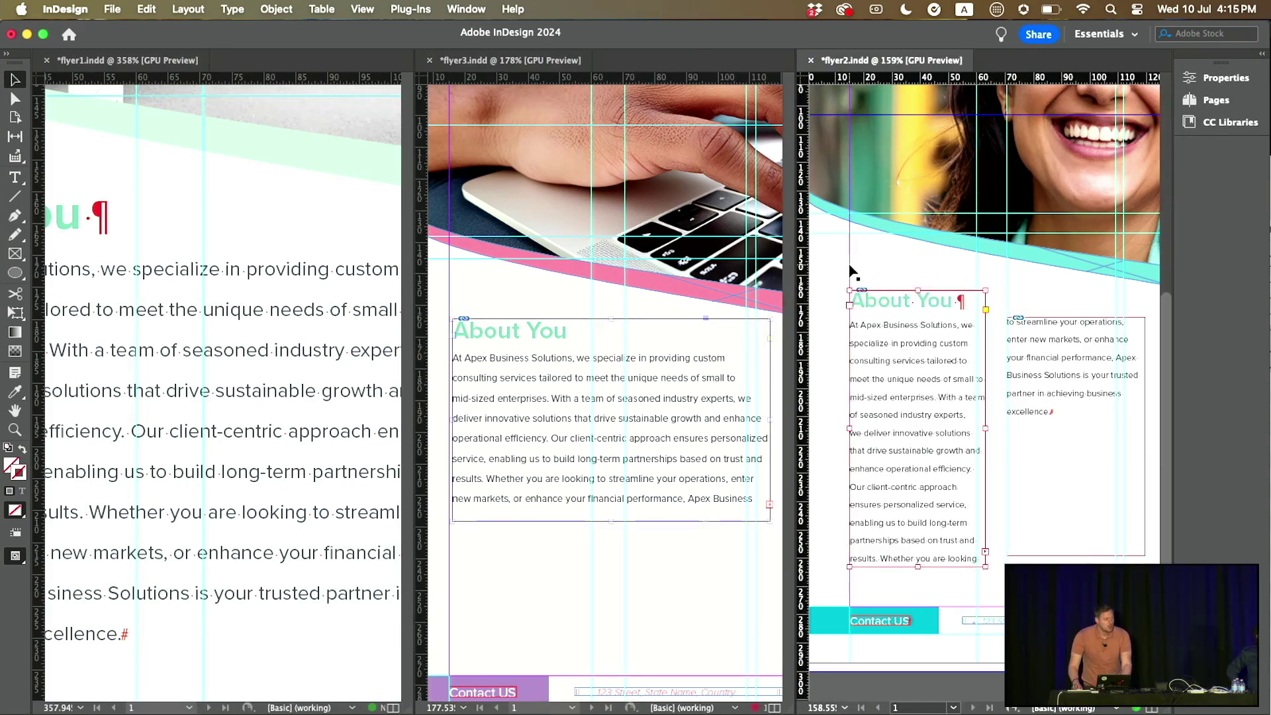
double_click(653, 383)
key(cmd+a)
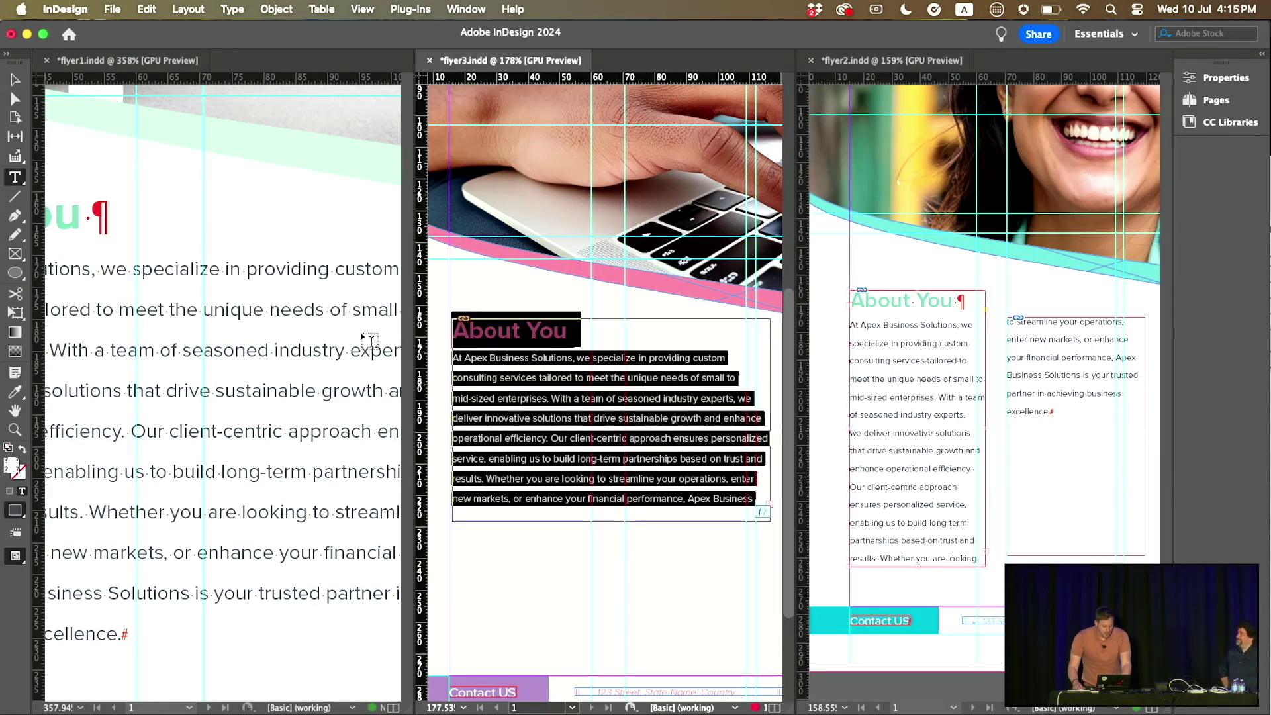
click(365, 336)
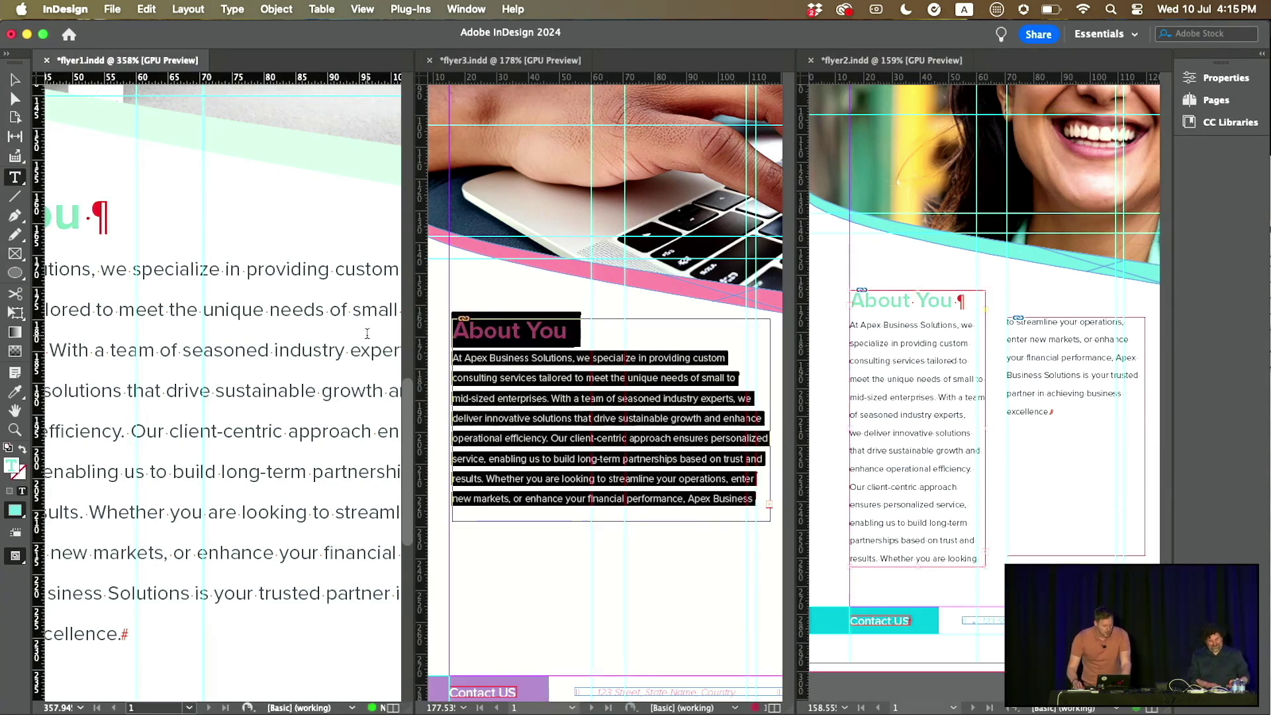
key(Escape)
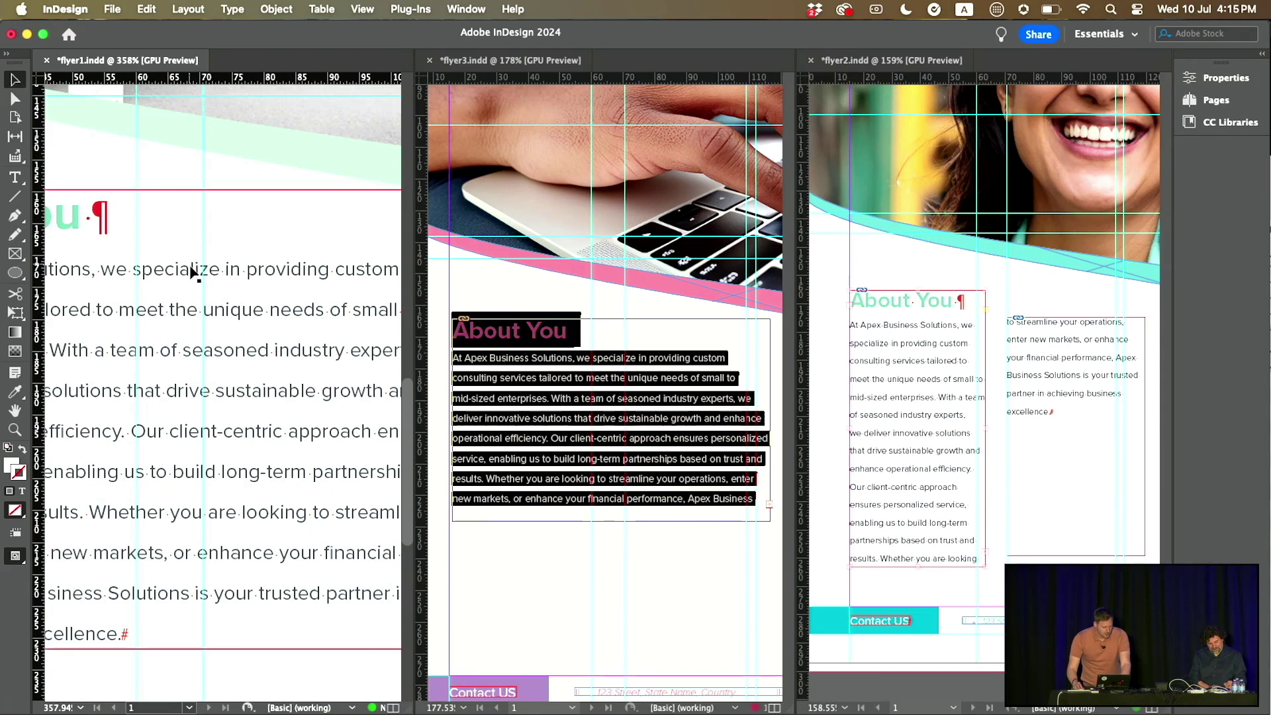
click(558, 296)
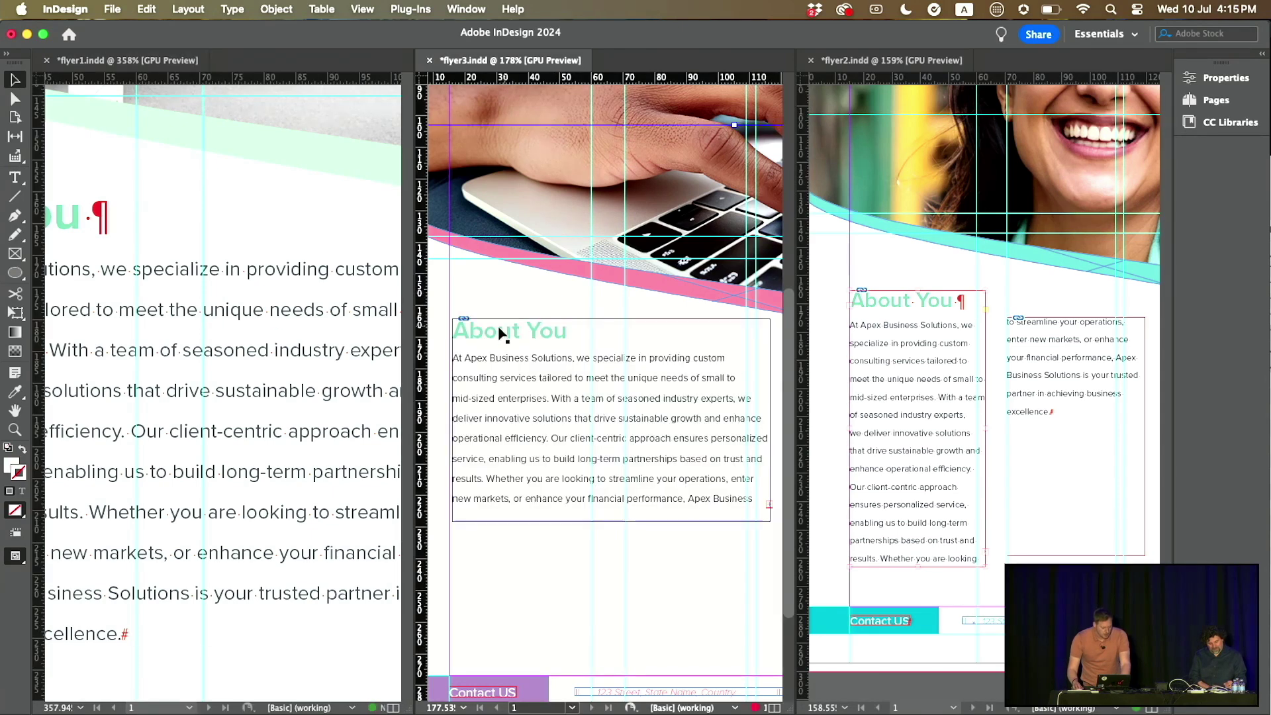
click(464, 319)
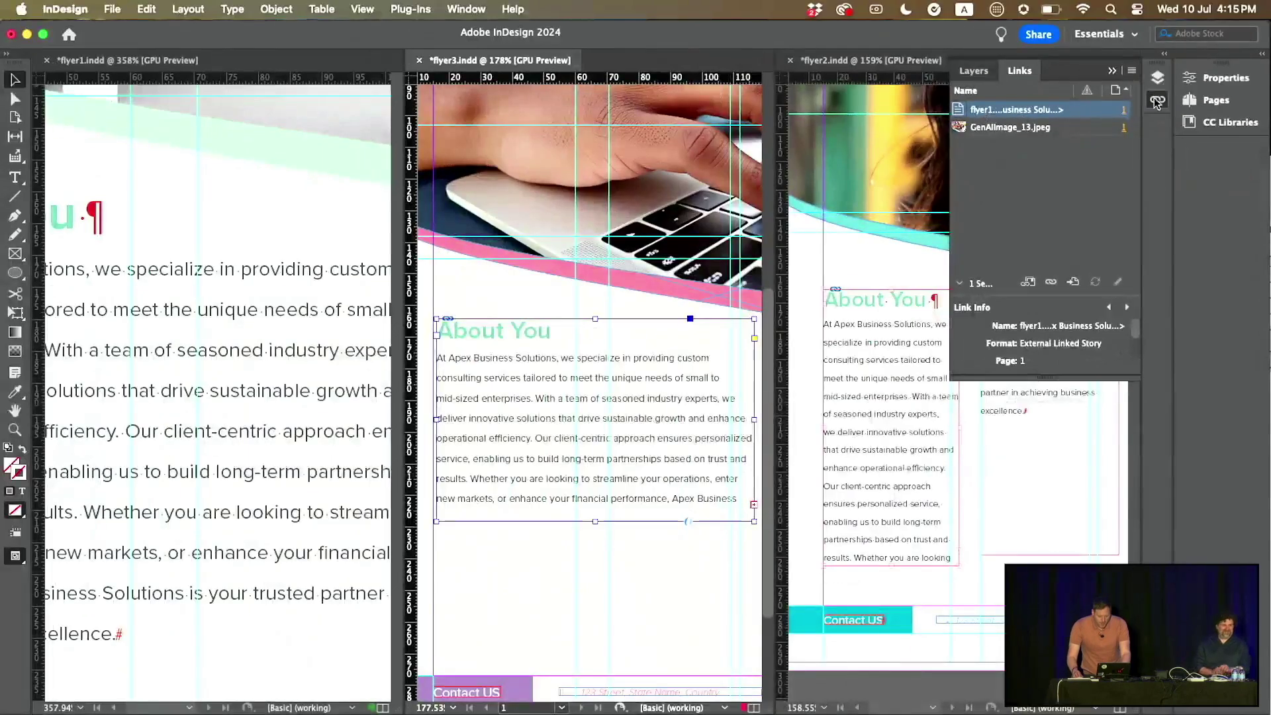
scroll(605, 361, down, 2)
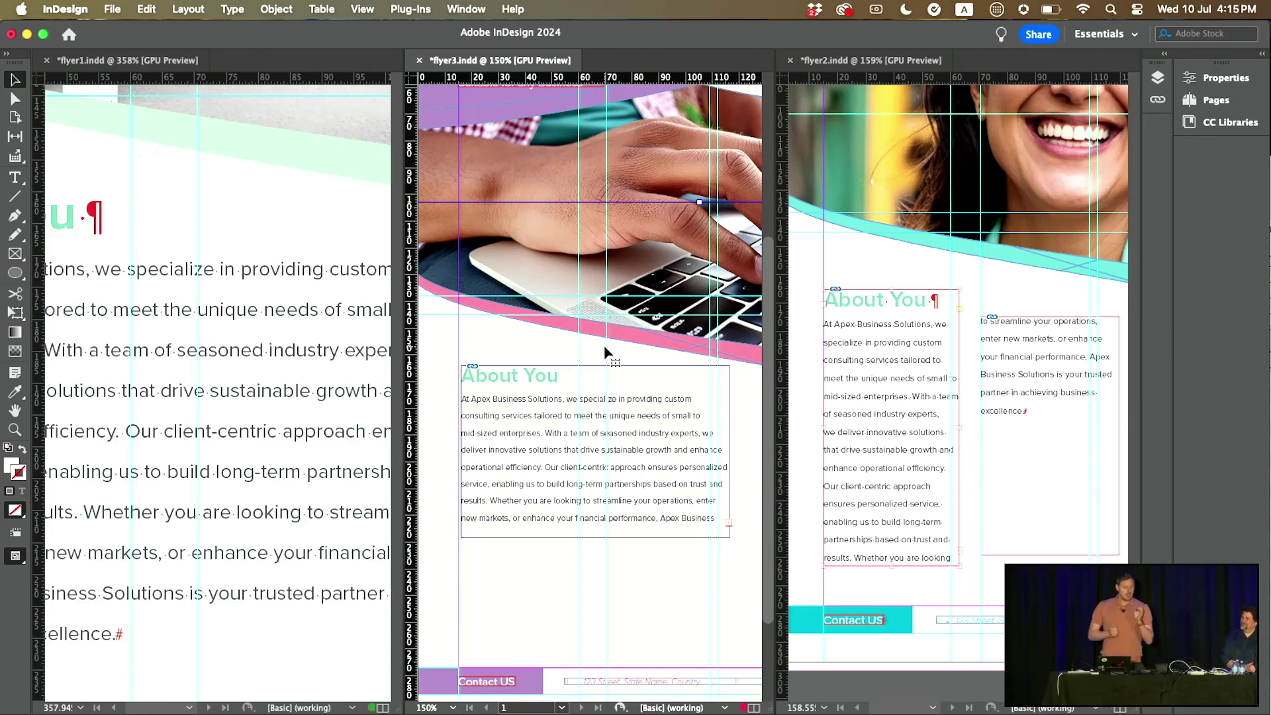
click(295, 210)
scroll(295, 210, down, 3)
double_click(349, 324)
key(super+a)
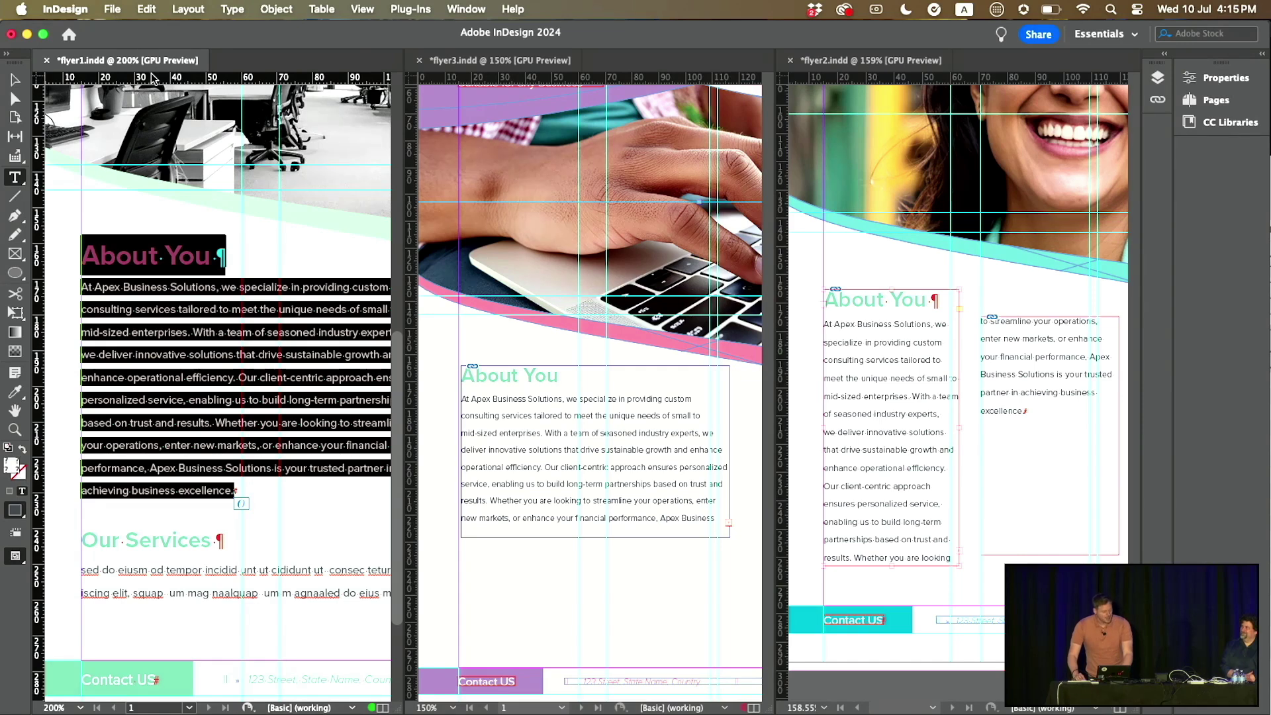
click(14, 79)
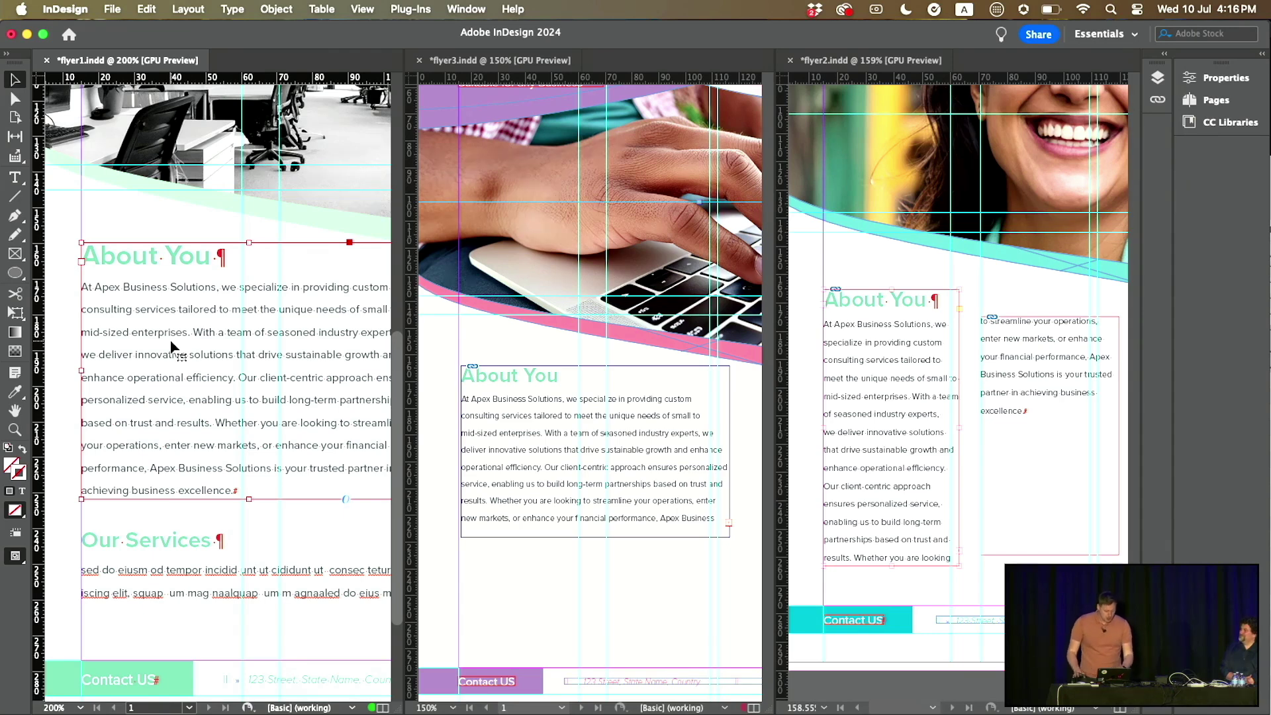
double_click(558, 390)
drag(563, 376, 456, 369)
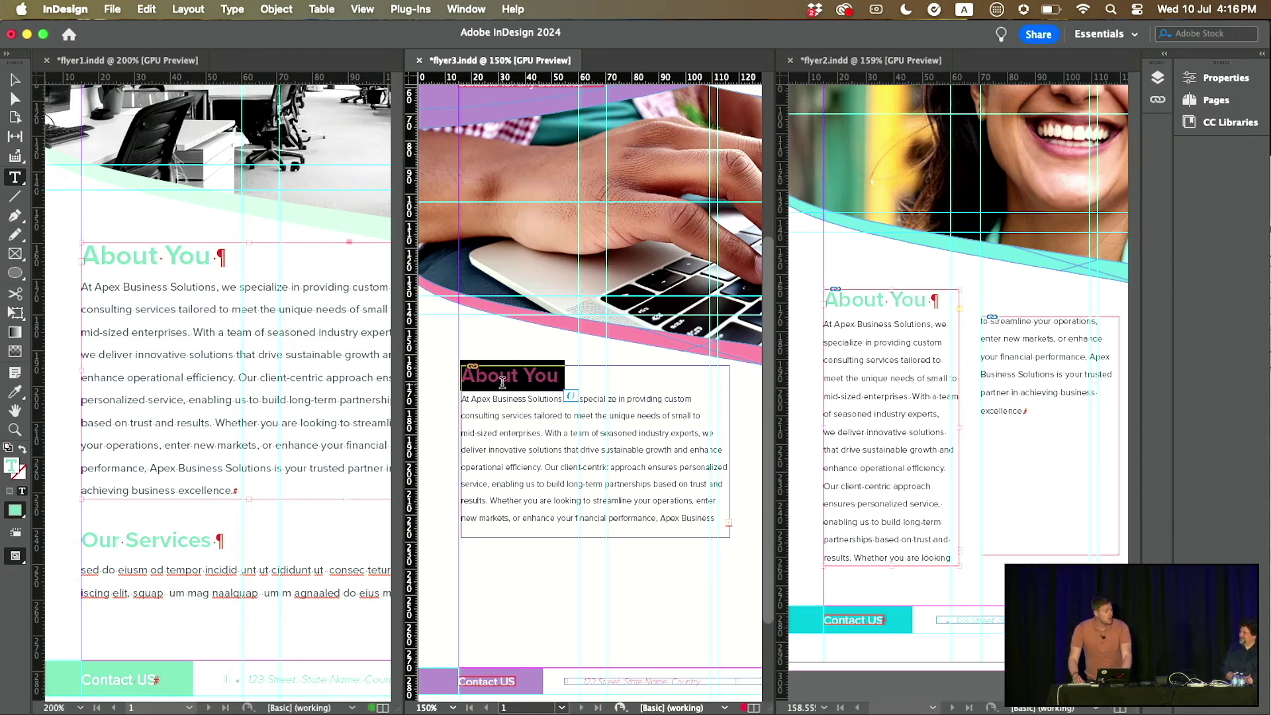
drag(585, 384, 459, 378)
click(936, 306)
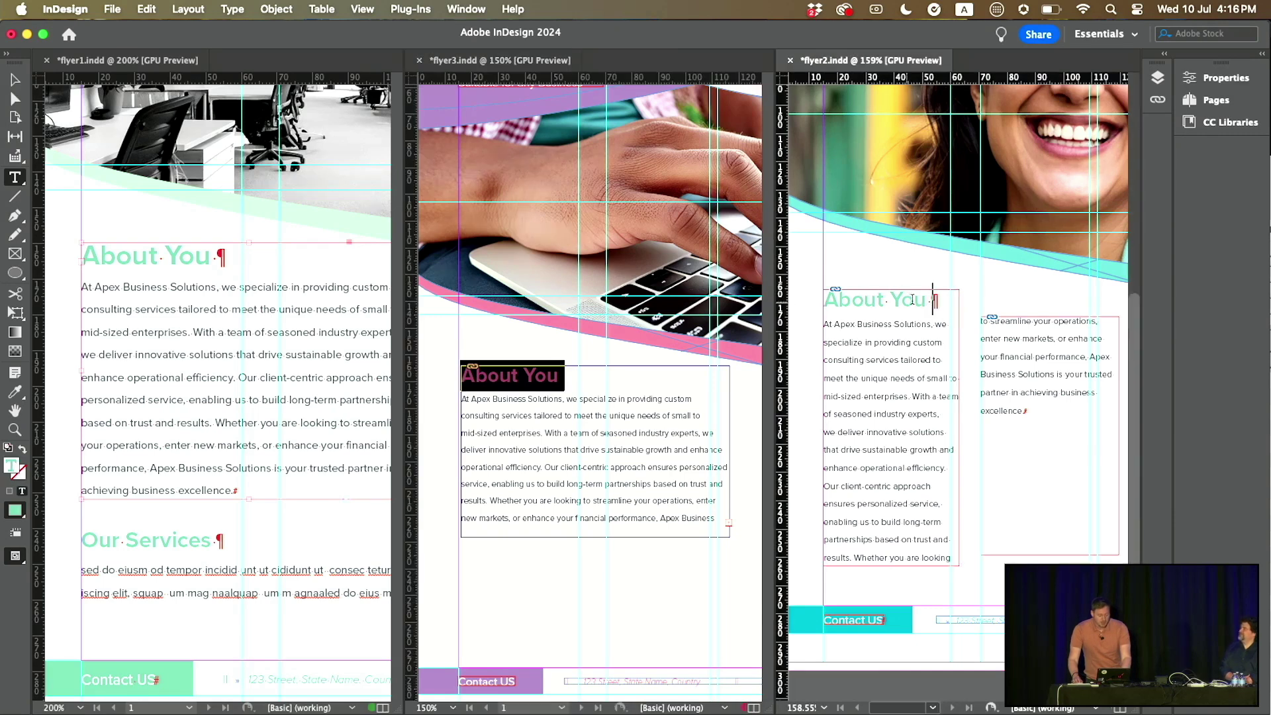
drag(933, 302, 838, 302)
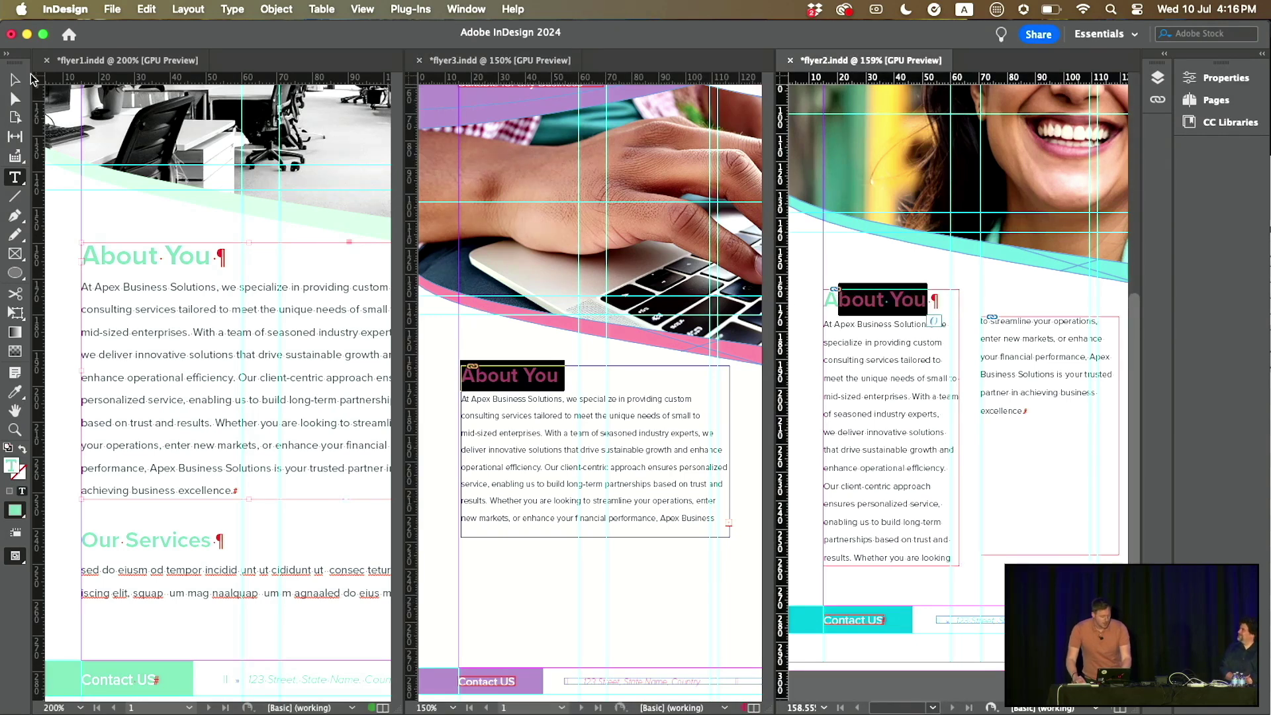
click(15, 79)
click(60, 206)
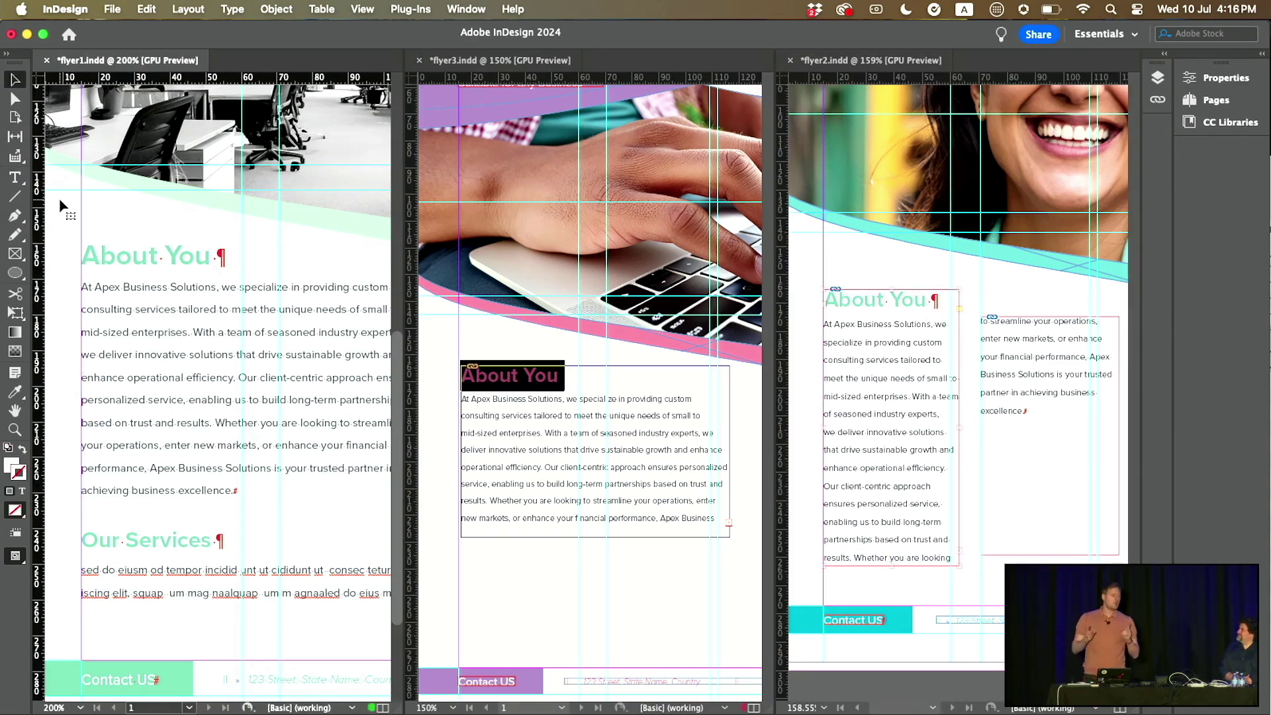